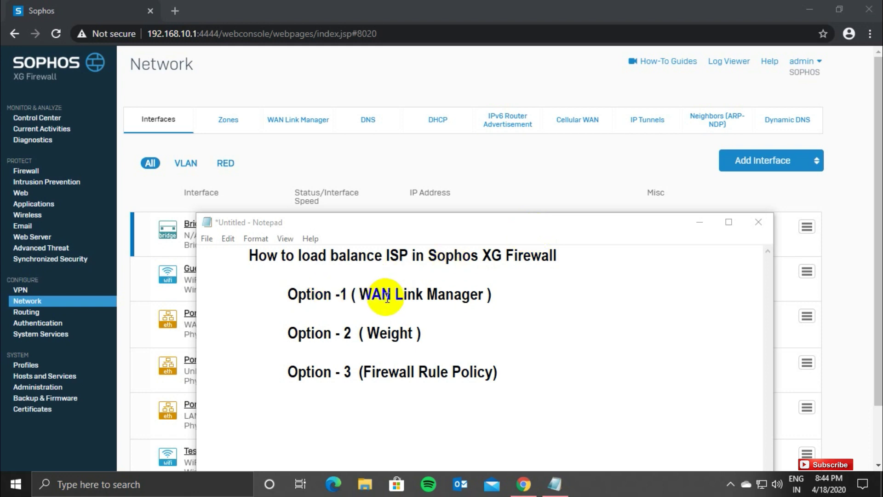
# - Highlight the three load-balancing options in the Notepad notes one by one: WAN Link Manager, Weight and Firewall Rule Policy
pyautogui.moveTo(359, 295); pyautogui.dragTo(487, 294)
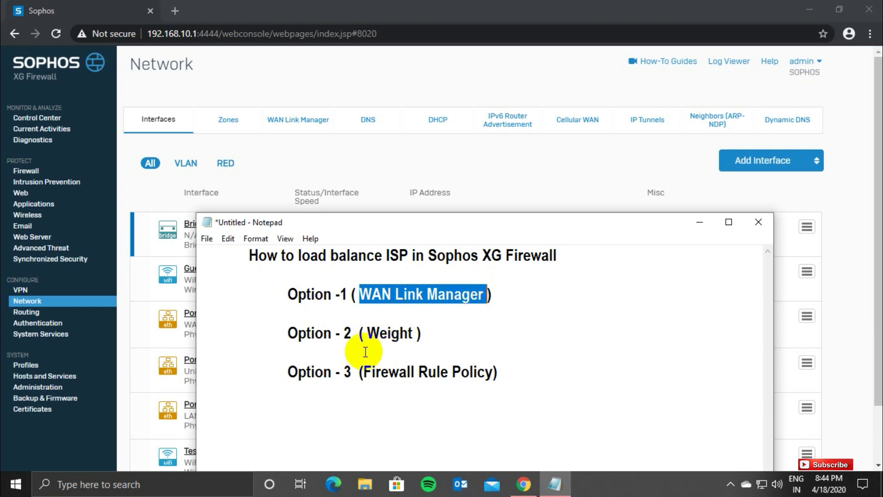
pyautogui.moveTo(367, 333); pyautogui.dragTo(411, 333)
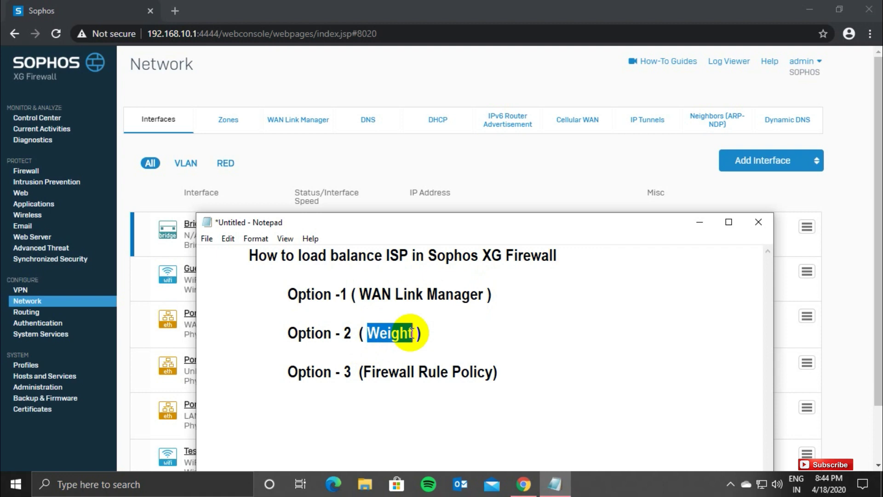
pyautogui.moveTo(362, 371); pyautogui.dragTo(491, 371)
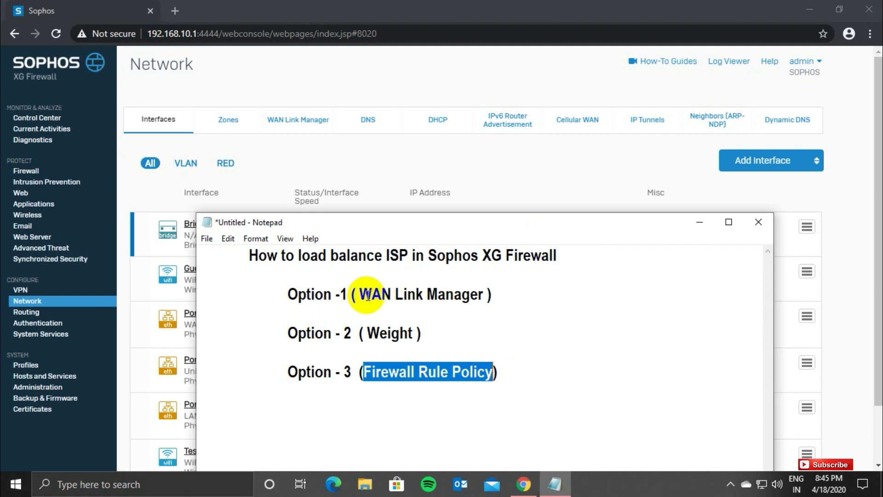
# - Return to the Sophos console in the browser and open the WAN Link Manager of the network settings
pyautogui.click(520, 168)
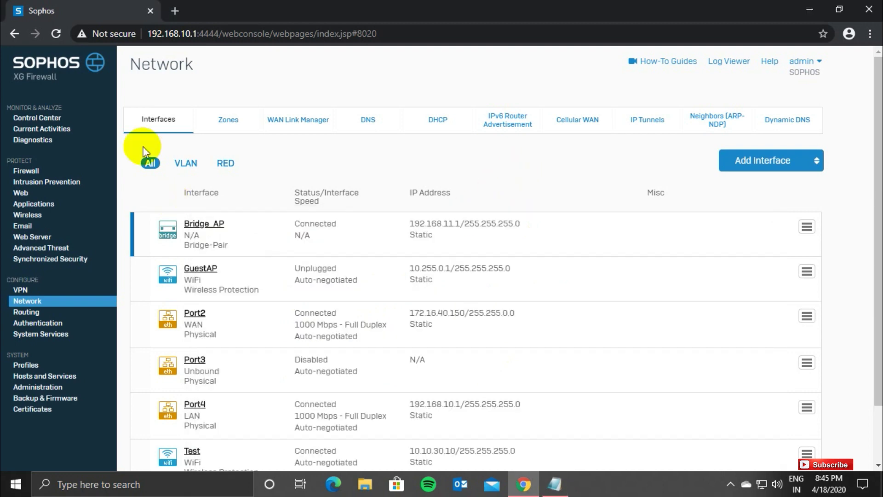
pyautogui.click(26, 305)
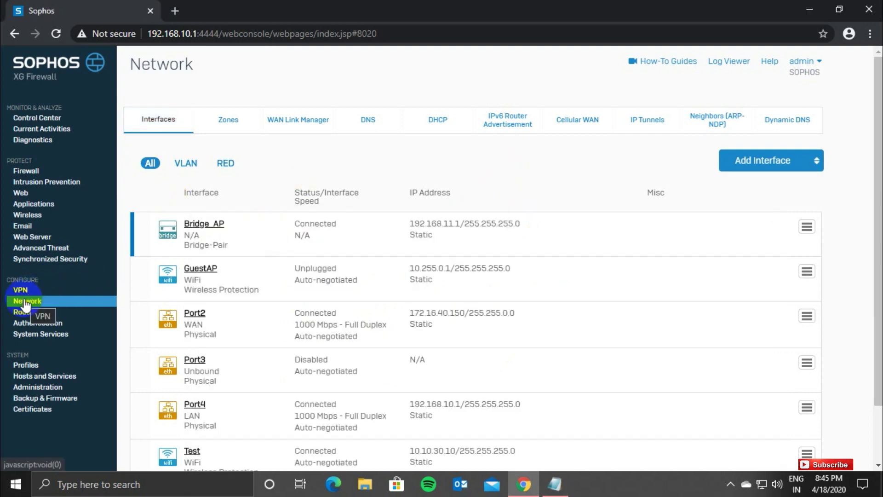
pyautogui.click(294, 127)
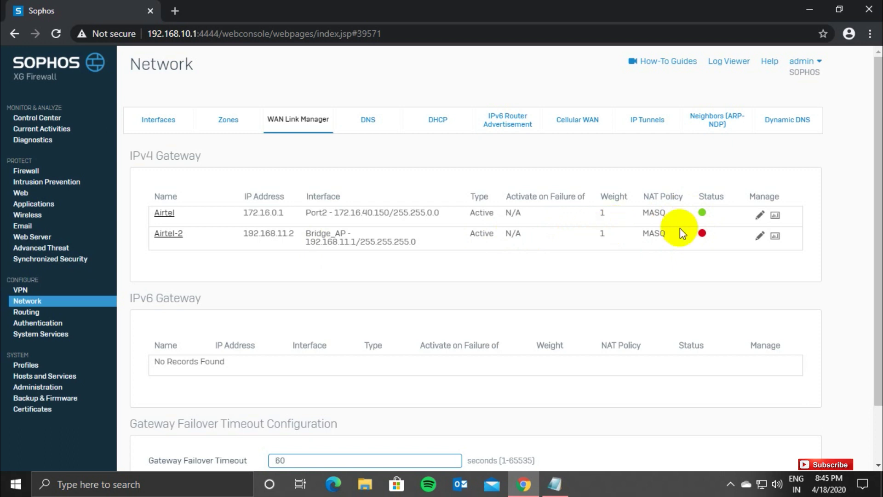
# - Change the Airtel gateway's type to Backup, activated if ANY active gateway fails, and save the gateway update
pyautogui.click(760, 214)
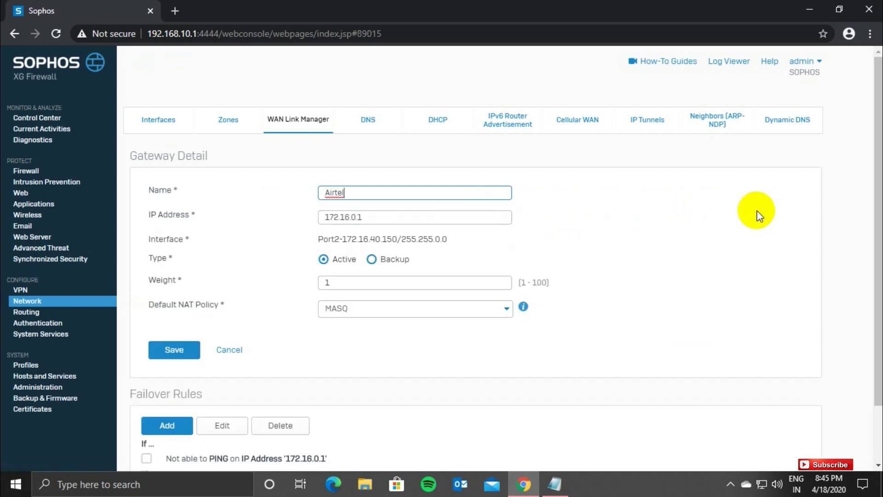
pyautogui.click(372, 260)
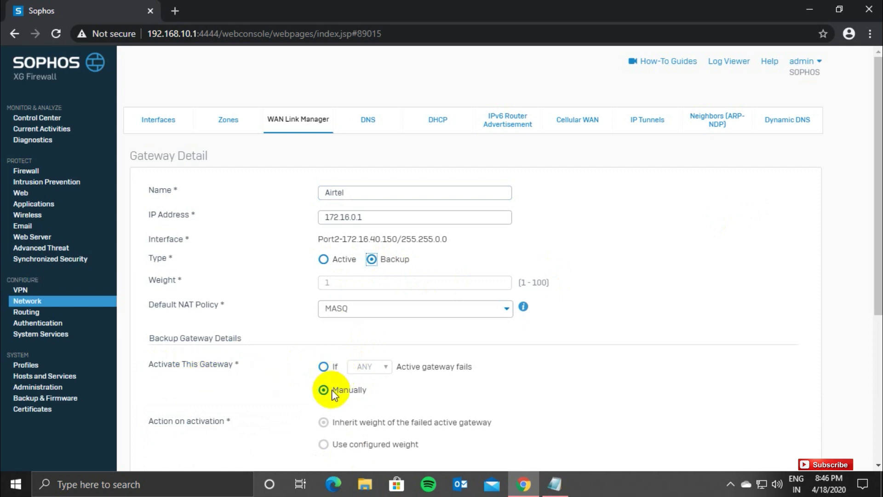
pyautogui.click(324, 368)
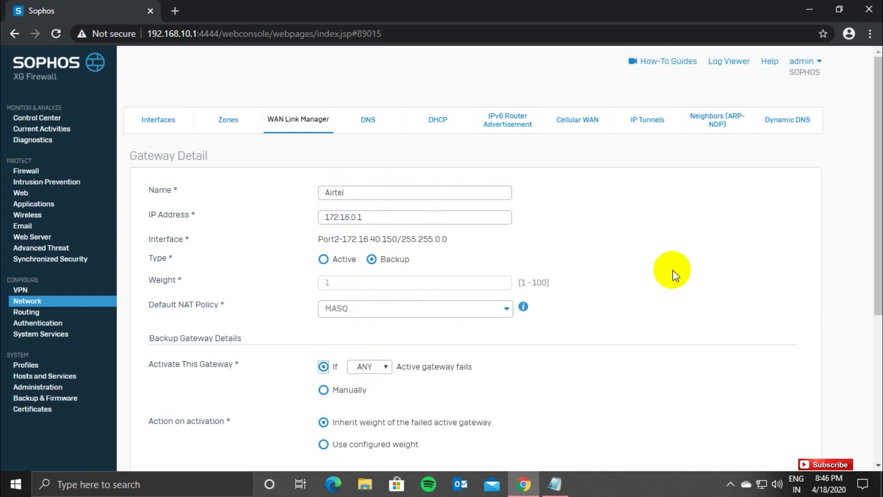
pyautogui.moveTo(874, 296); pyautogui.dragTo(879, 412)
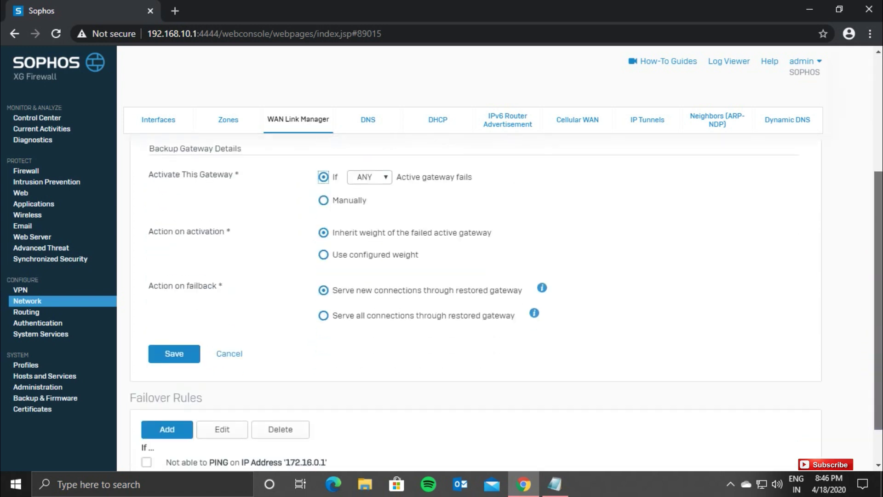
pyautogui.click(163, 354)
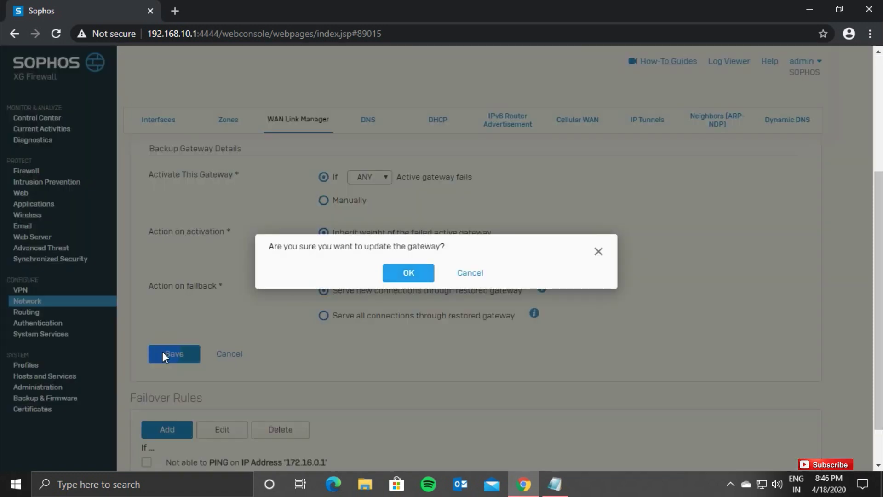
pyautogui.click(395, 270)
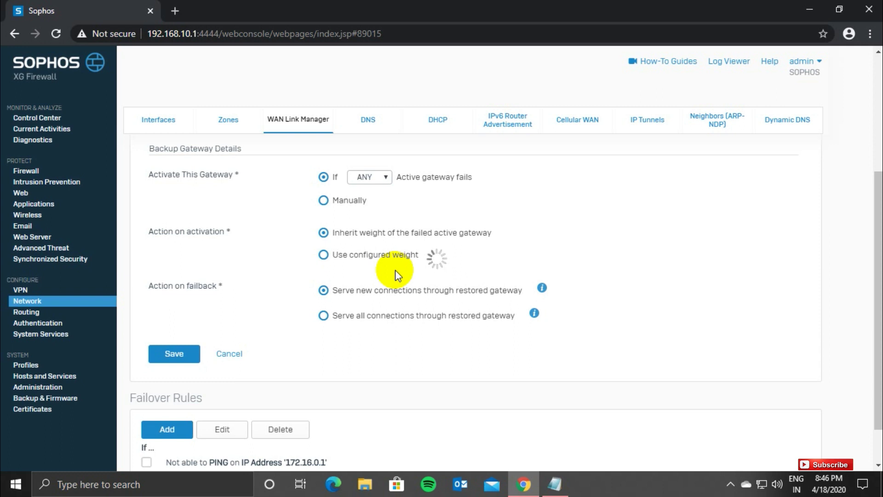
# - Switch to the Notepad notes, highlight the Weight option, and return to the gateway list in the browser
pyautogui.click(555, 484)
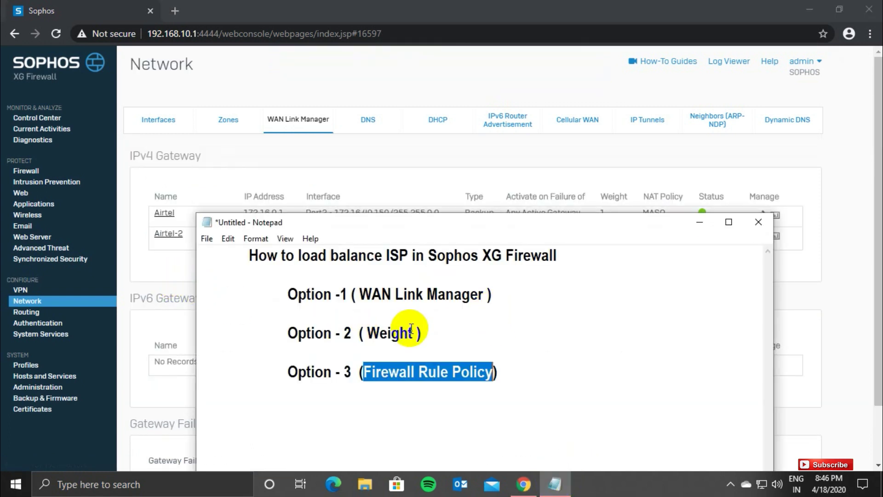
pyautogui.moveTo(413, 333); pyautogui.dragTo(354, 328)
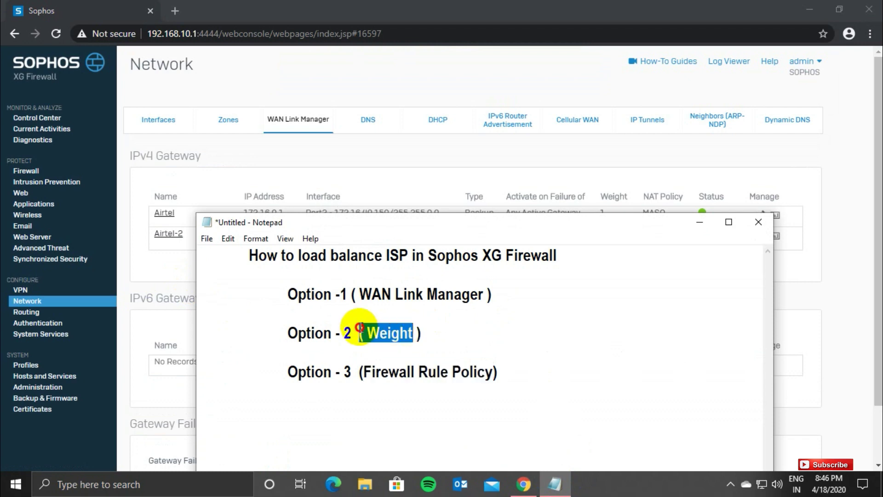
pyautogui.click(150, 253)
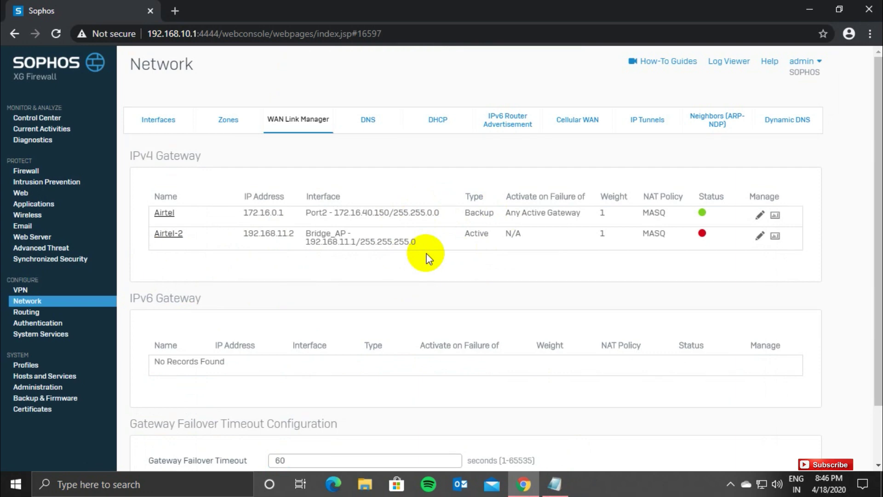
# - Set the Airtel gateway's type back to Active and save the gateway update
pyautogui.click(760, 215)
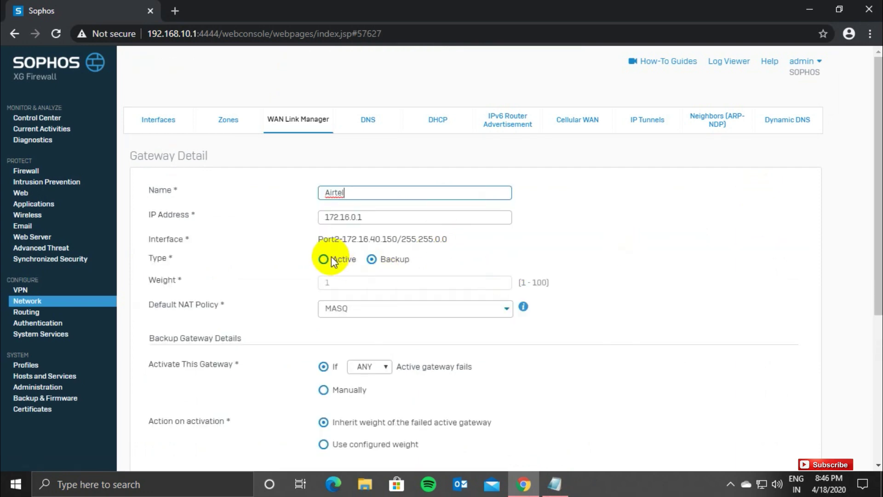
pyautogui.click(324, 259)
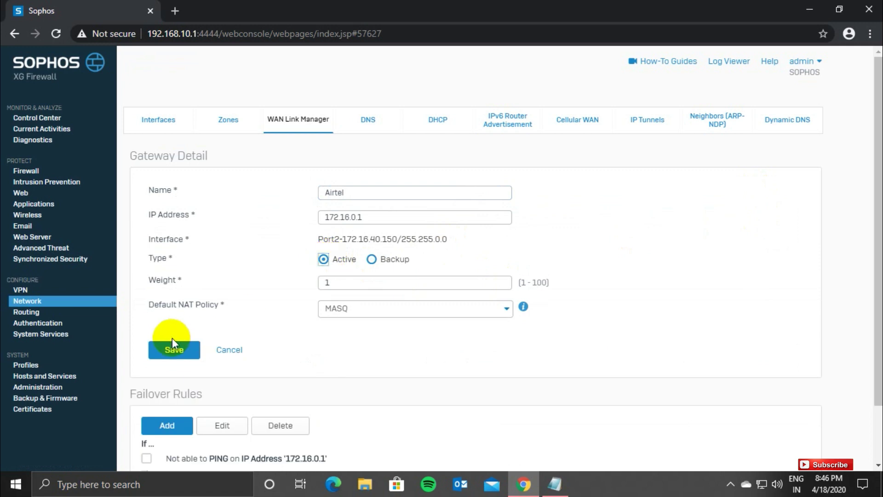
pyautogui.click(174, 350)
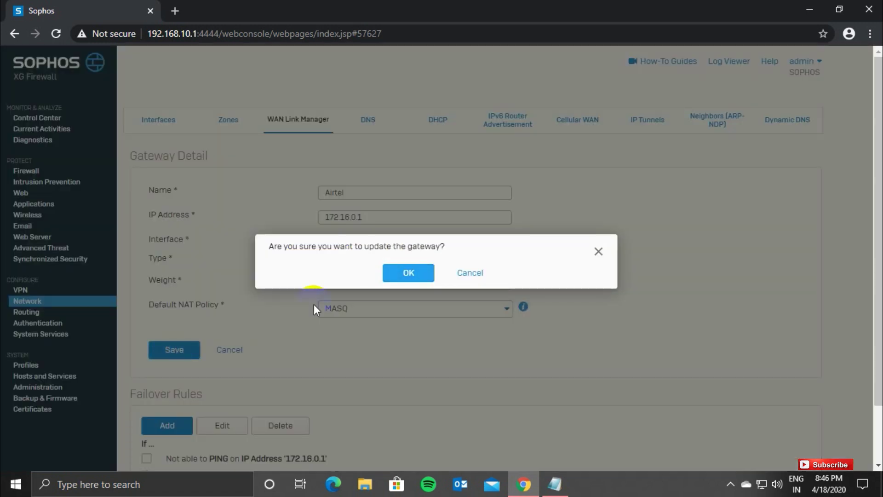
pyautogui.click(415, 272)
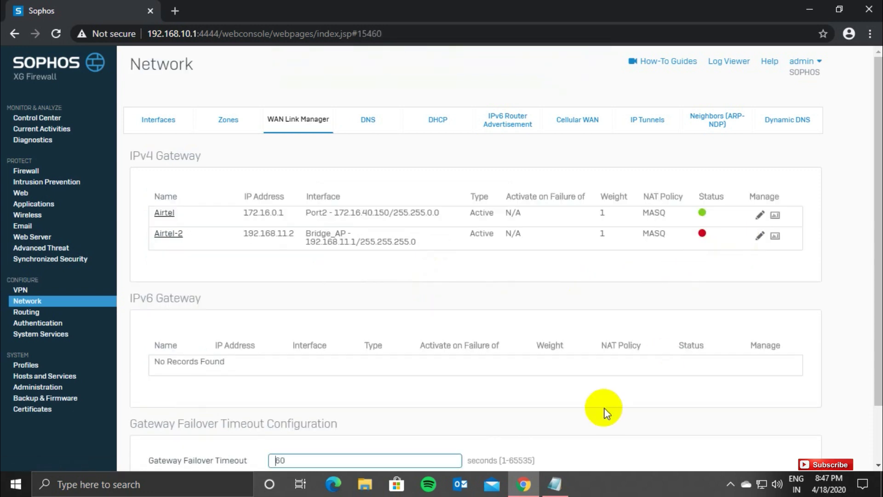
# - Check the Weight option in the Notepad notes, and in the browser set the Airtel gateway's weight to 5 and save it
pyautogui.click(555, 484)
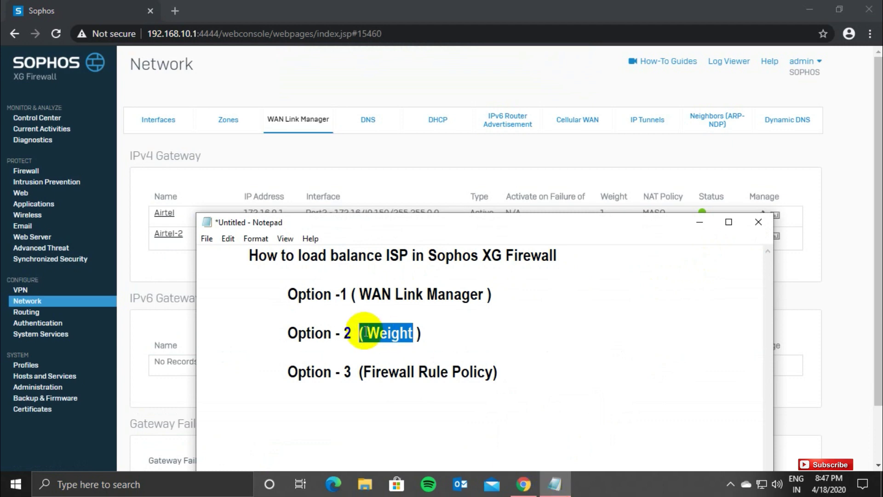
pyautogui.click(831, 340)
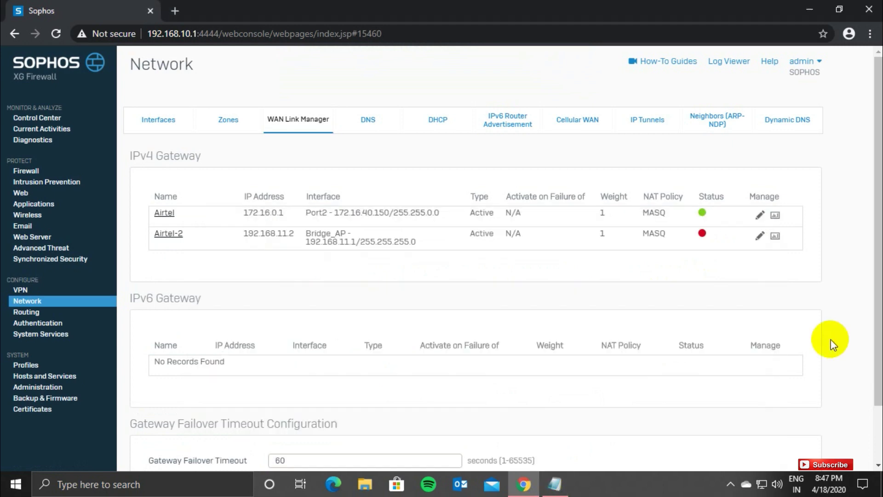
pyautogui.click(759, 216)
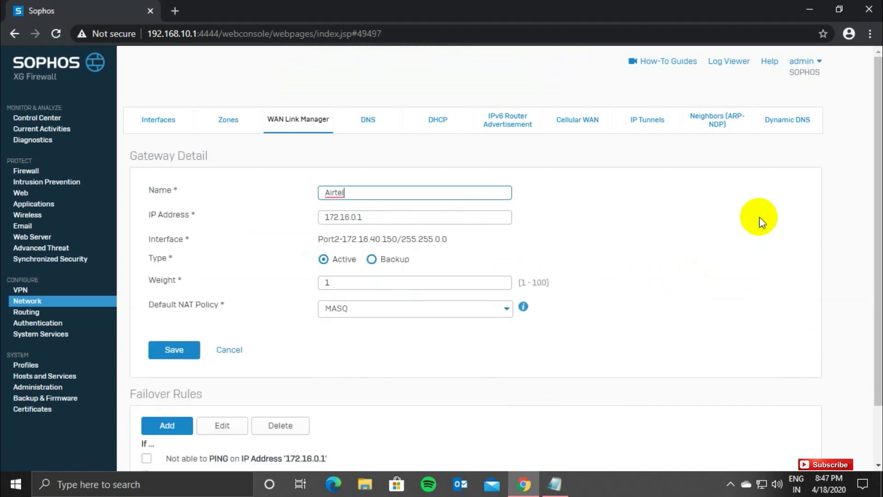
pyautogui.click(354, 288)
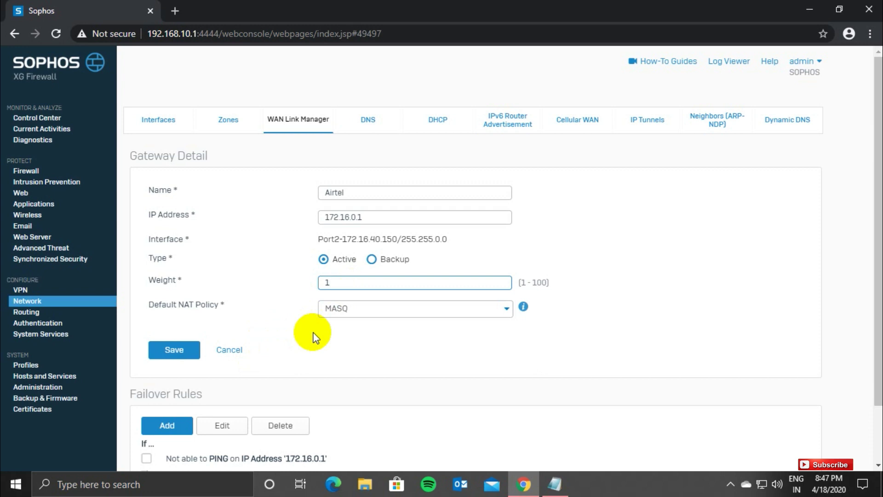
pyautogui.write('5')
pyautogui.press('BackSpace')
pyautogui.press('BackSpace')
pyautogui.write('5')
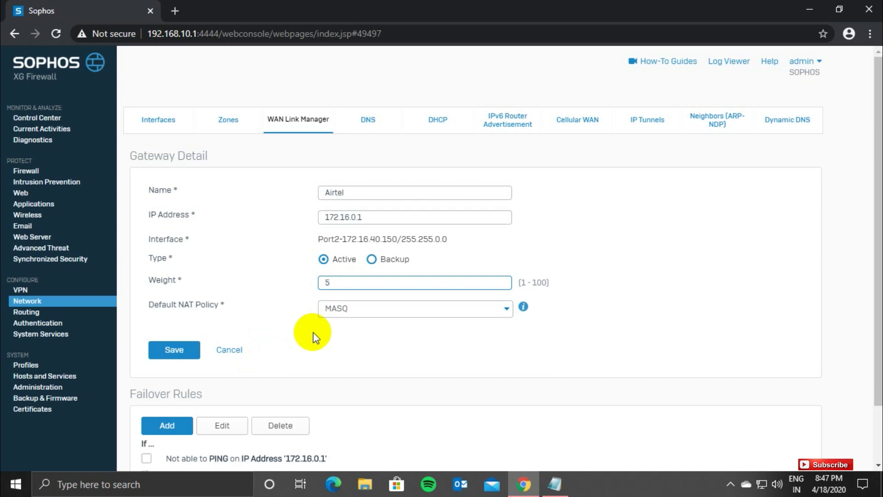
pyautogui.click(174, 350)
pyautogui.click(401, 274)
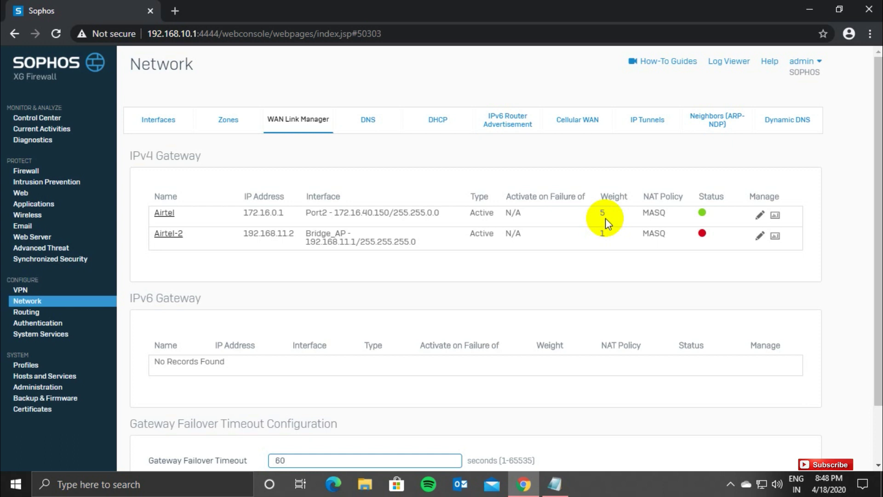
# - Switch to the Notepad notes, highlight the Firewall Rule Policy option, and minimize the notes
pyautogui.click(557, 483)
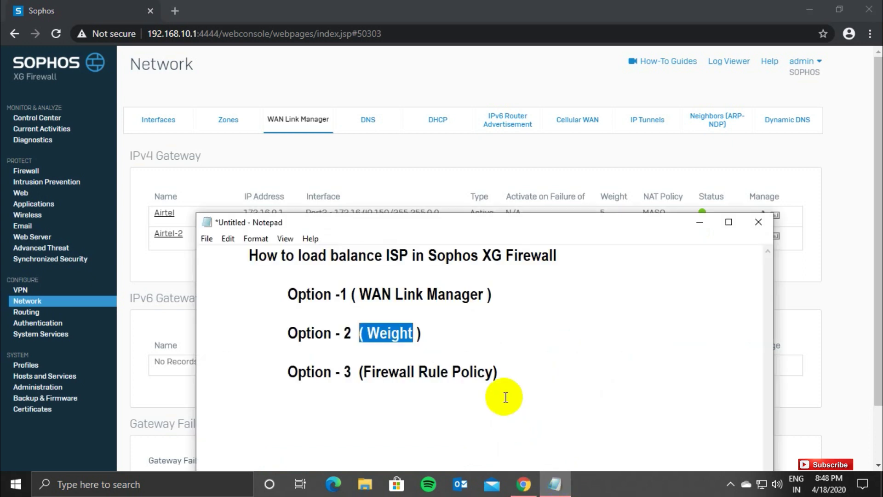
pyautogui.moveTo(496, 373); pyautogui.dragTo(369, 371)
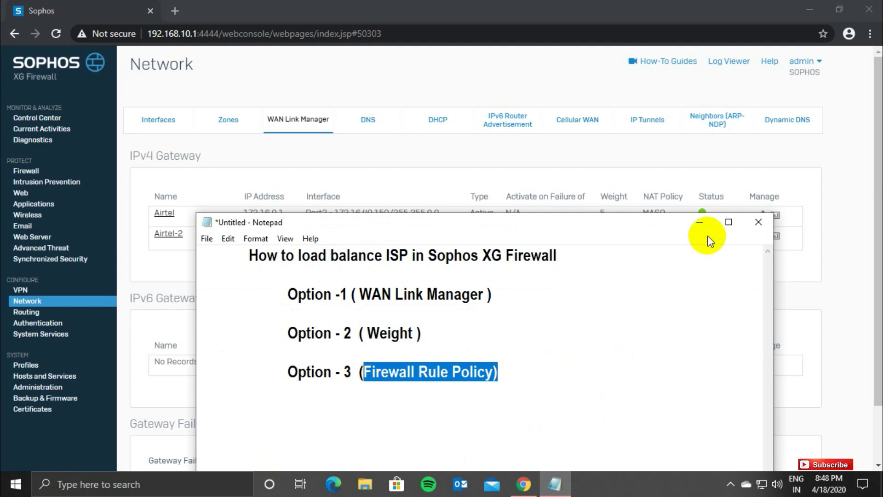
pyautogui.click(703, 223)
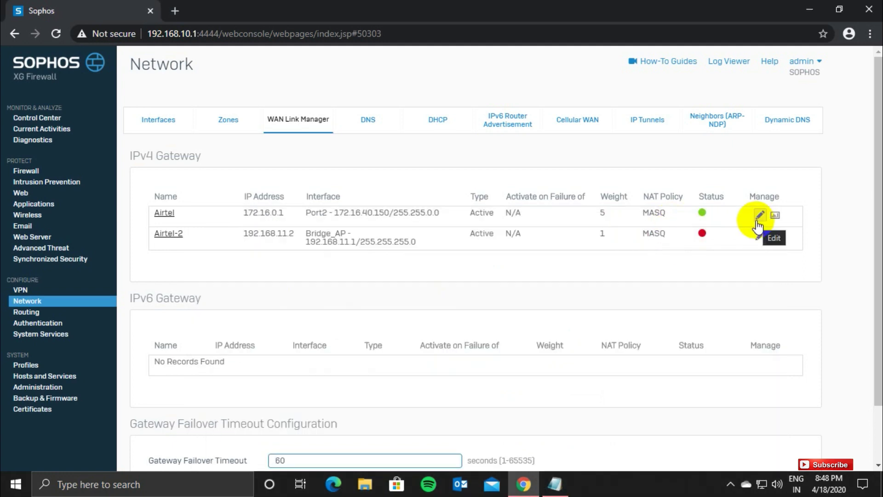
# - Edit the Bypass_IP_Address firewall rule, setting its primary gateway to Airtel and its backup gateway to Airtel-2
pyautogui.click(32, 172)
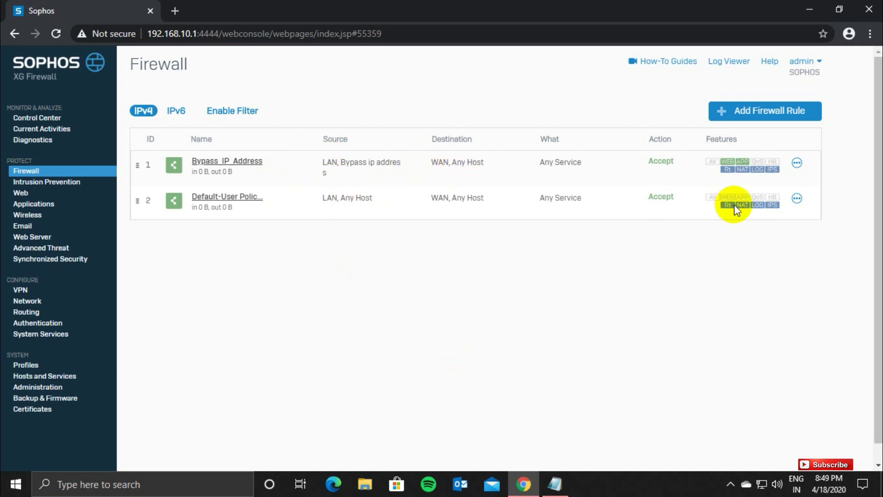
pyautogui.click(796, 165)
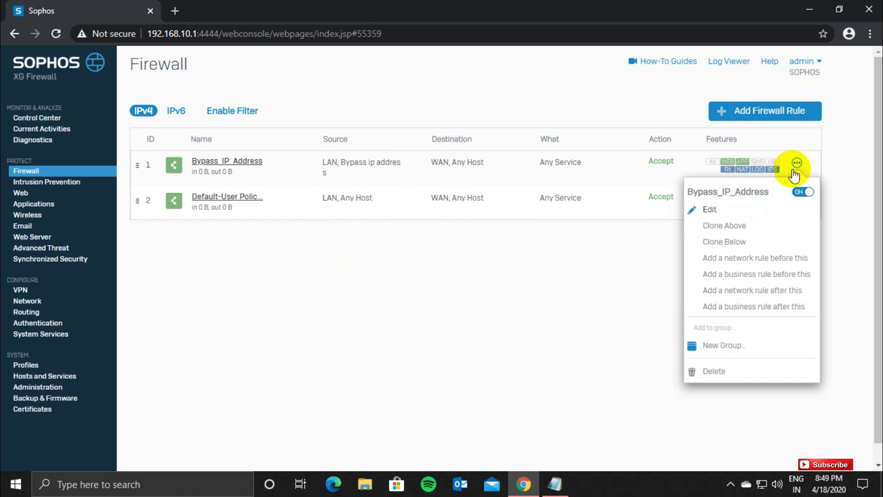
pyautogui.click(703, 213)
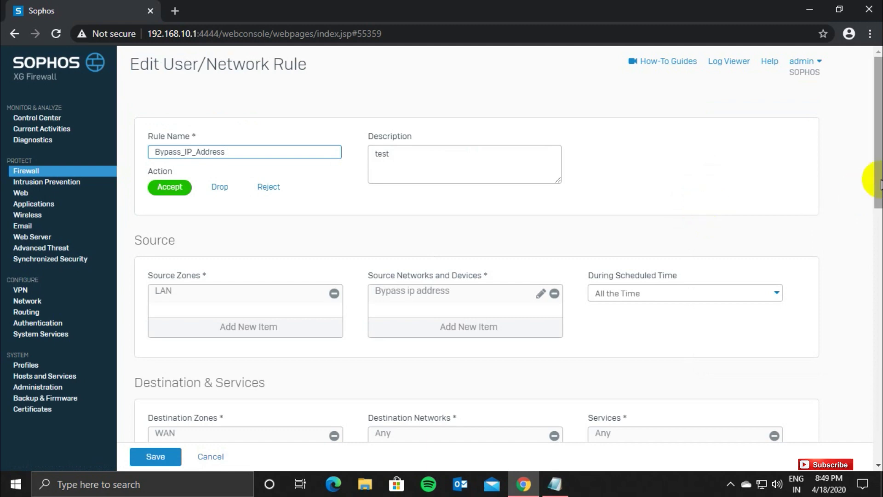
pyautogui.moveTo(876, 178); pyautogui.dragTo(875, 419)
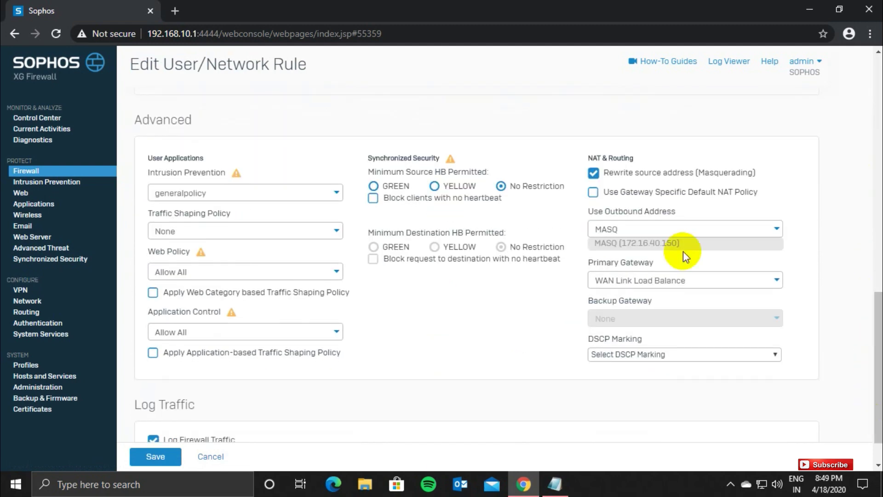
pyautogui.click(633, 282)
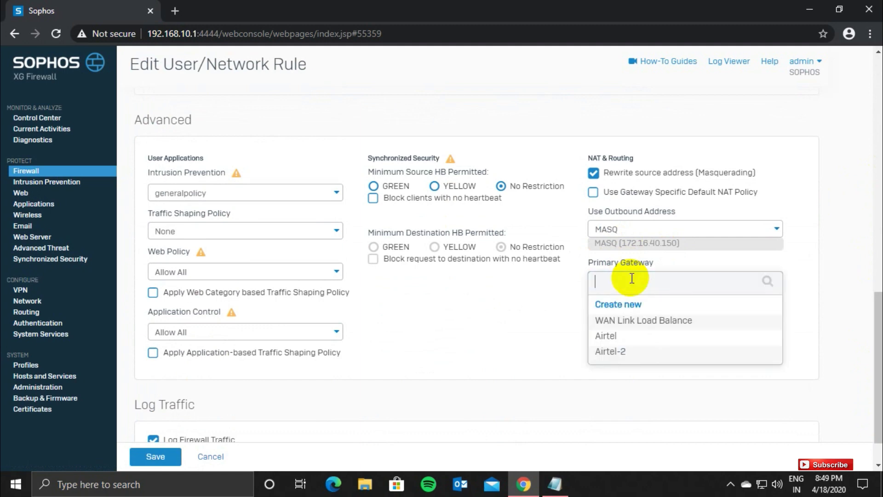
pyautogui.click(612, 337)
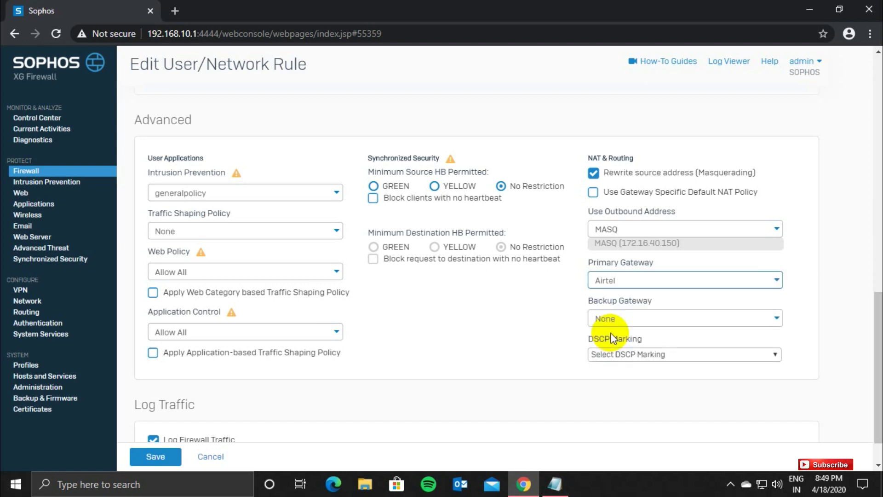
pyautogui.click(631, 318)
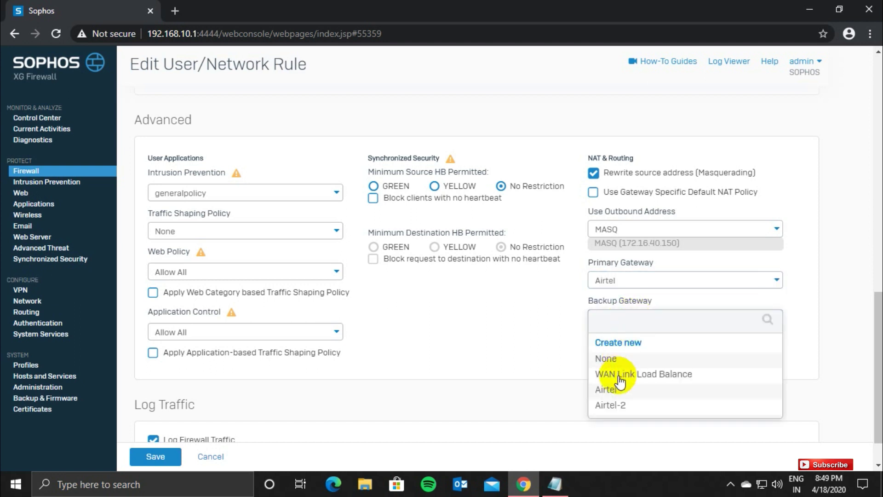
pyautogui.click(614, 405)
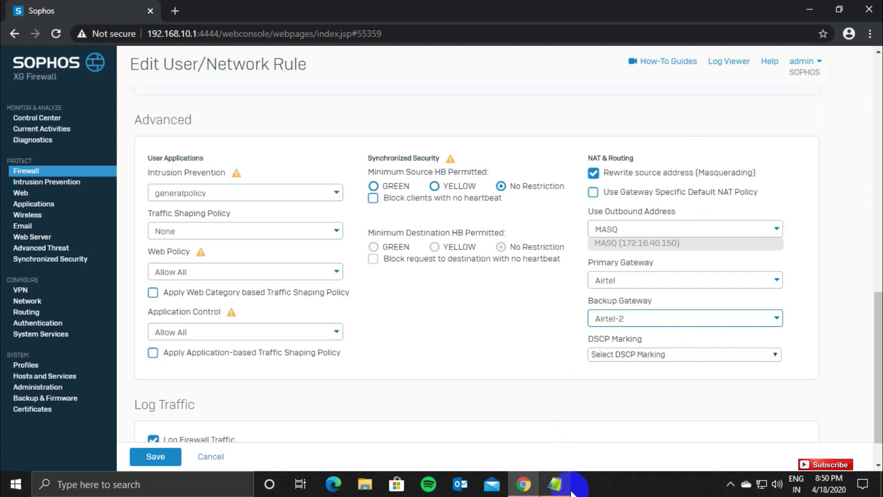
# - Switch to the Notepad notes and clear the highlight on the Firewall Rule Policy option
pyautogui.click(556, 484)
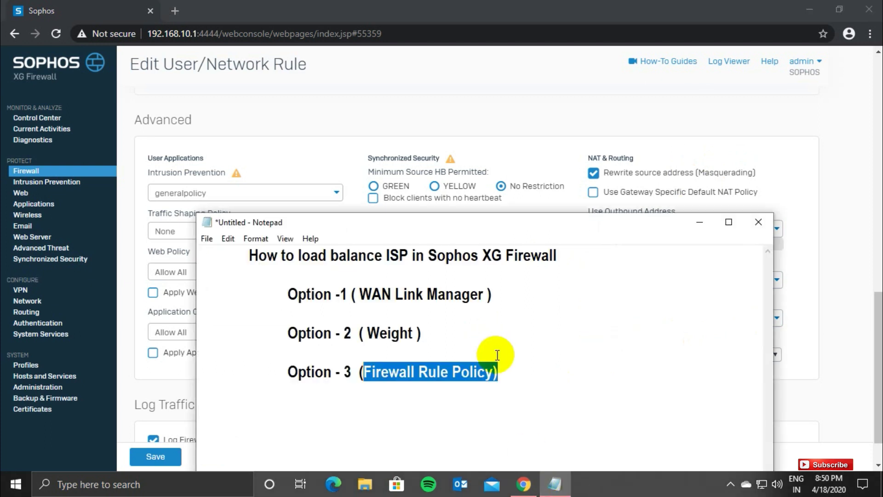
pyautogui.click(502, 372)
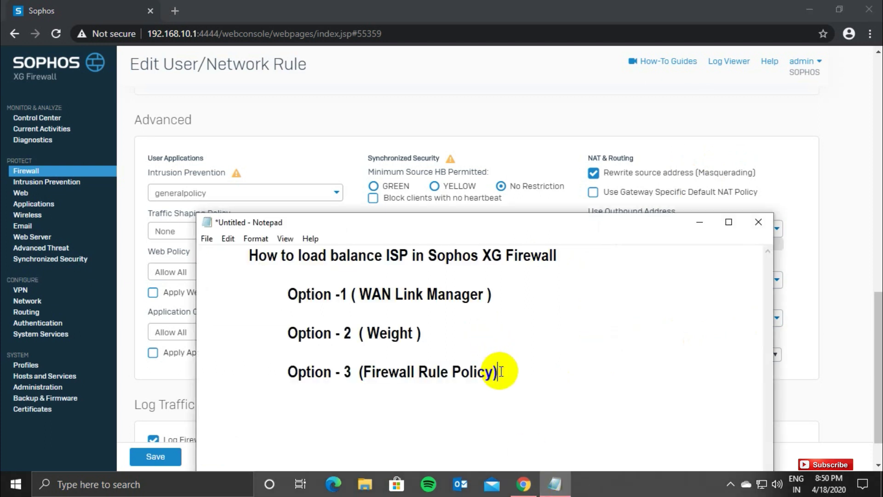